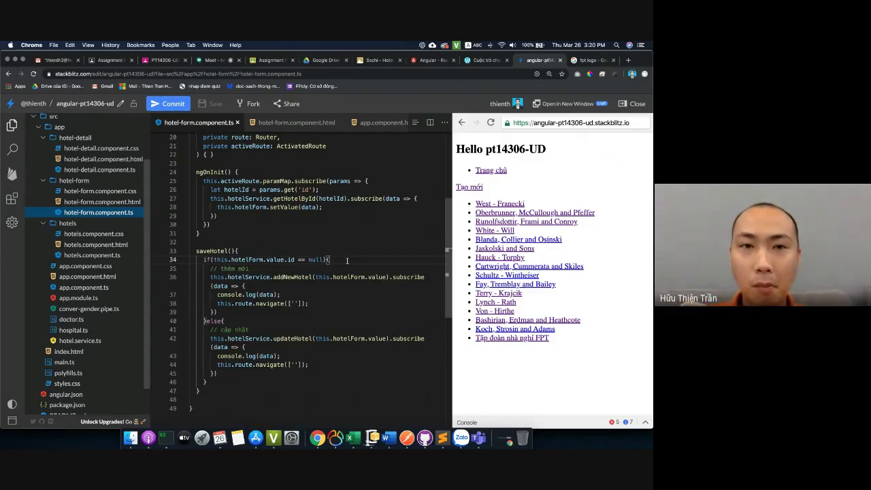
Commit the project with the message "4 files modified" and open the West - Franecki hotel's detail page in the preview.
left_click(168, 104)
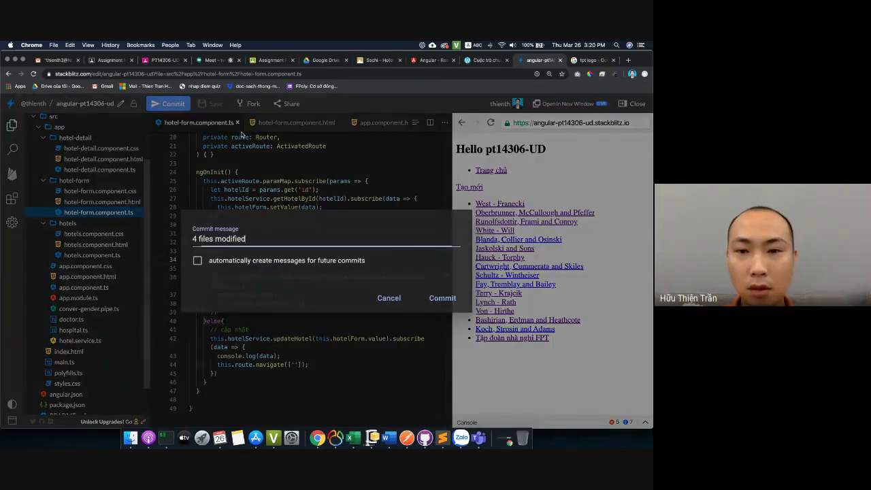
key("Return")
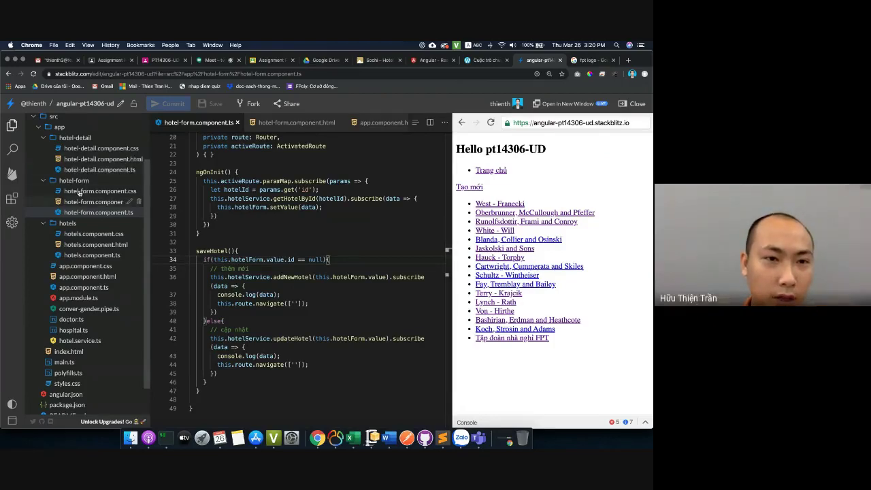
left_click(498, 203)
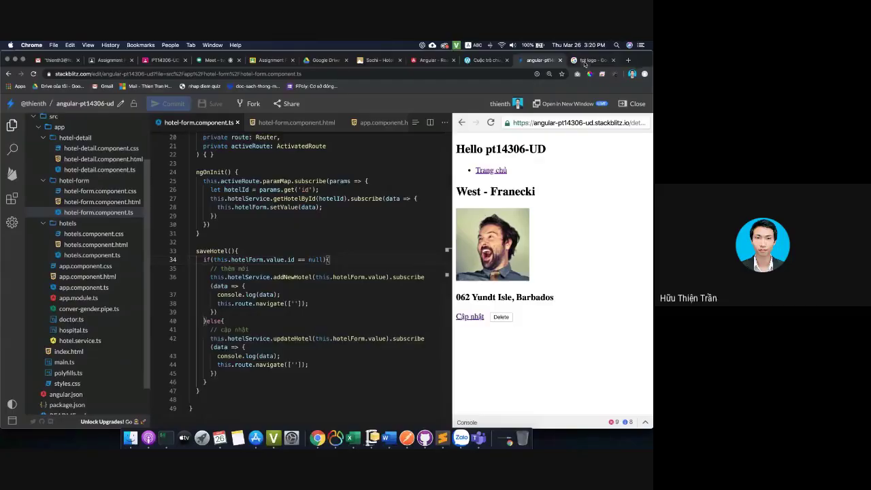
Switch to the browser page with the logo search, load mockapi.io there and open the angular2020 project.
left_click(584, 59)
key("super+l")
type("mockapi.io")
key("Return")
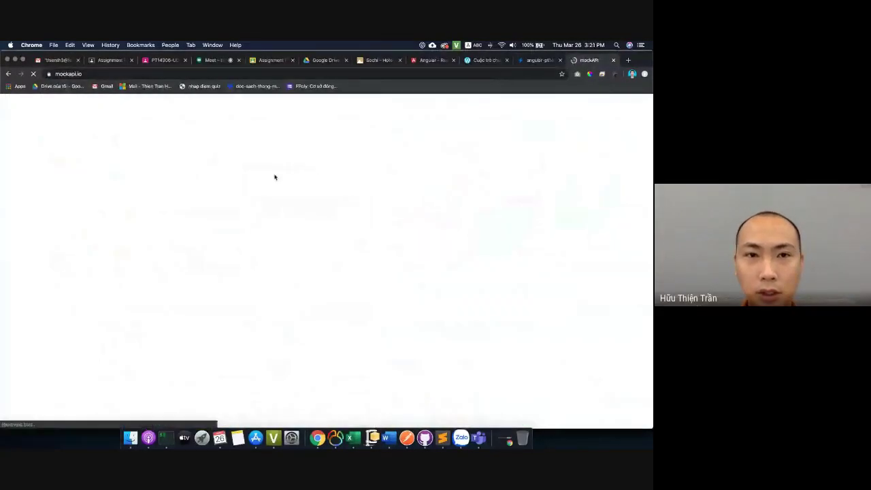
left_click(198, 153)
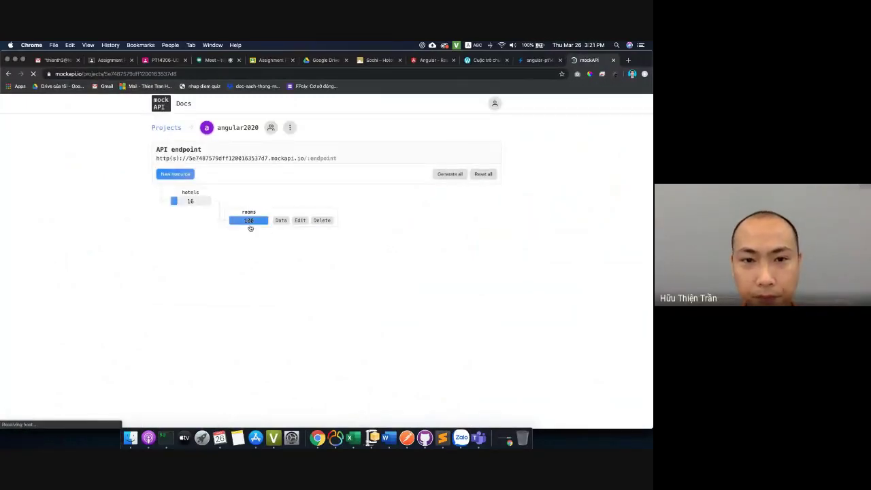
Review the schema of the existing rooms resource nested under hotels and delete that resource.
mouse_move(249, 215)
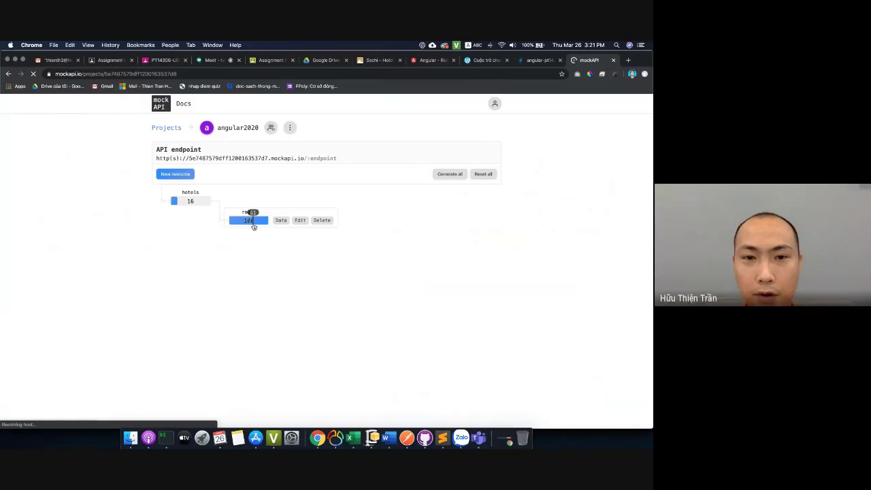
left_click(299, 220)
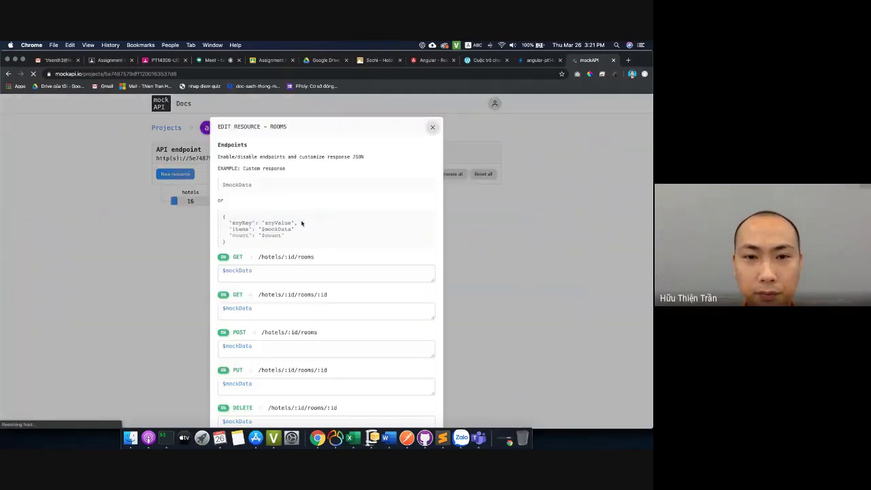
scroll(257, 247, "down", 5)
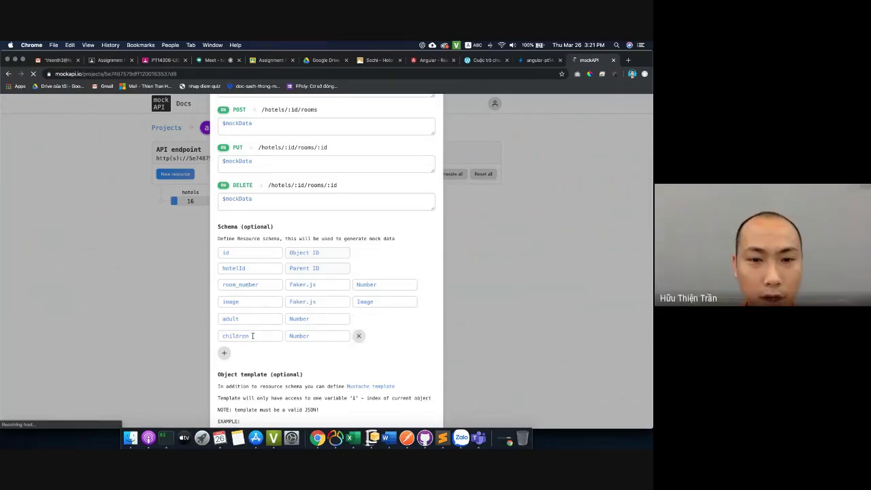
scroll(415, 139, "up", 10)
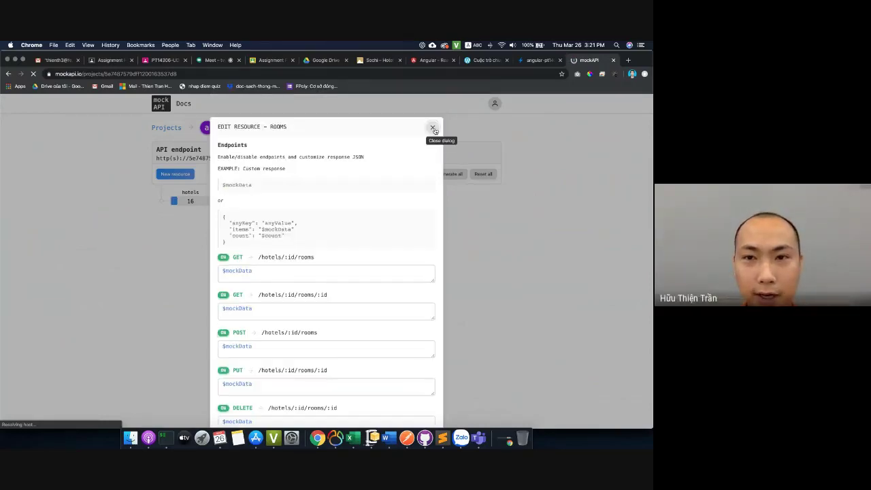
left_click(433, 129)
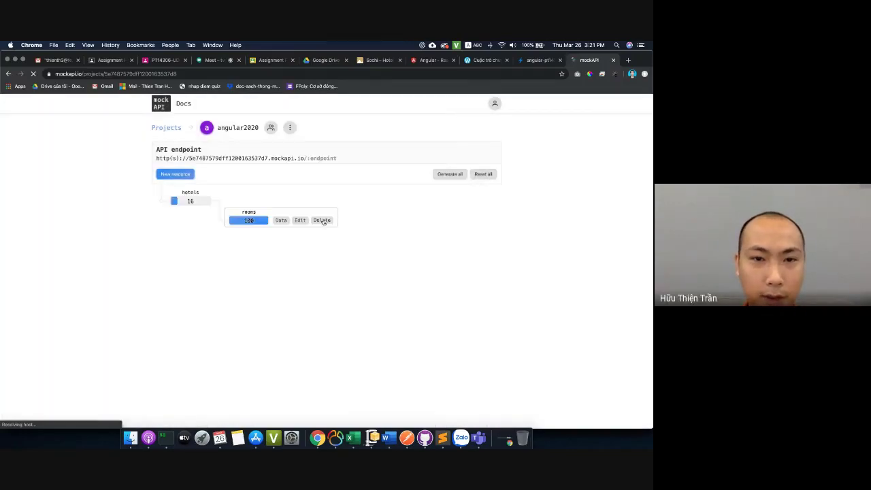
left_click(323, 220)
left_click(345, 159)
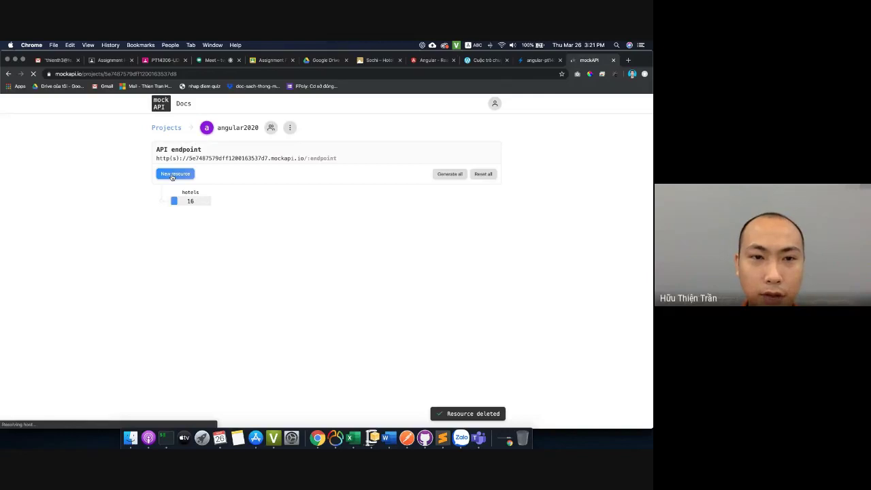
Start a new resource in the angular2020 project and name it rooms.
left_click(174, 174)
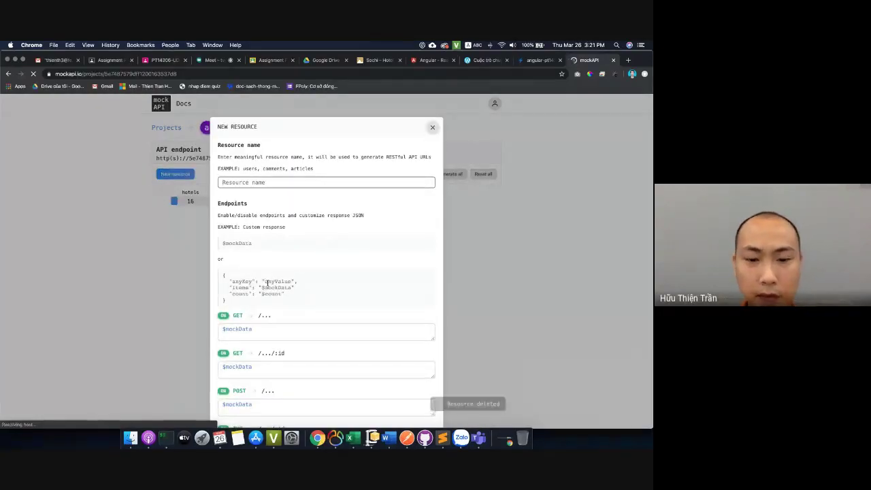
type("room")
key("BackSpace")
key("BackSpace")
key("BackSpace")
key("BackSpace")
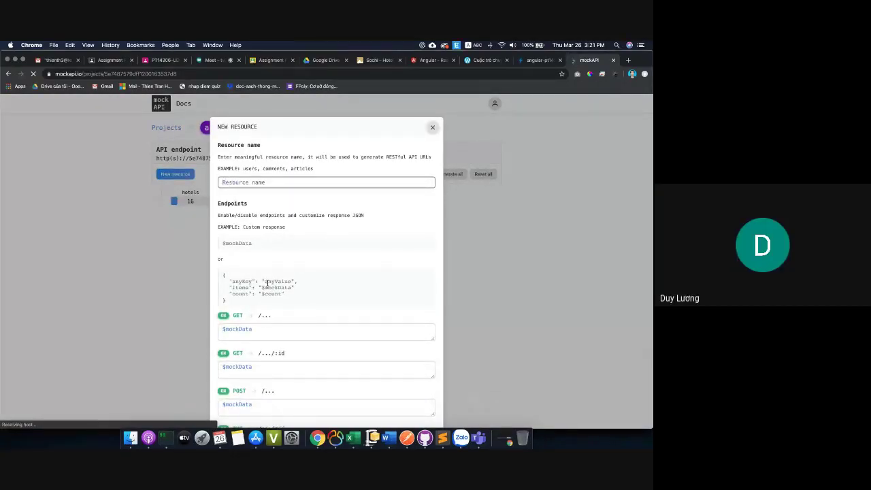
type("rooms")
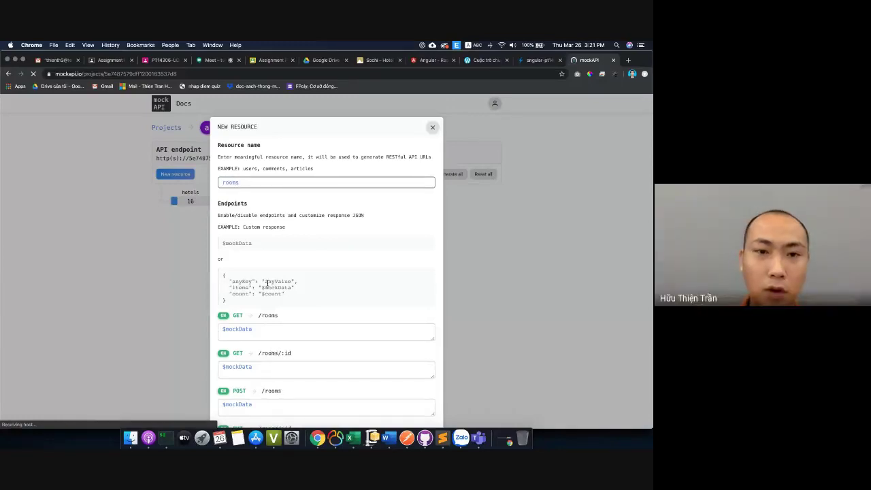
Rename the avatar field to image in the rooms schema and remove the createdAt field.
scroll(307, 288, "down", 5)
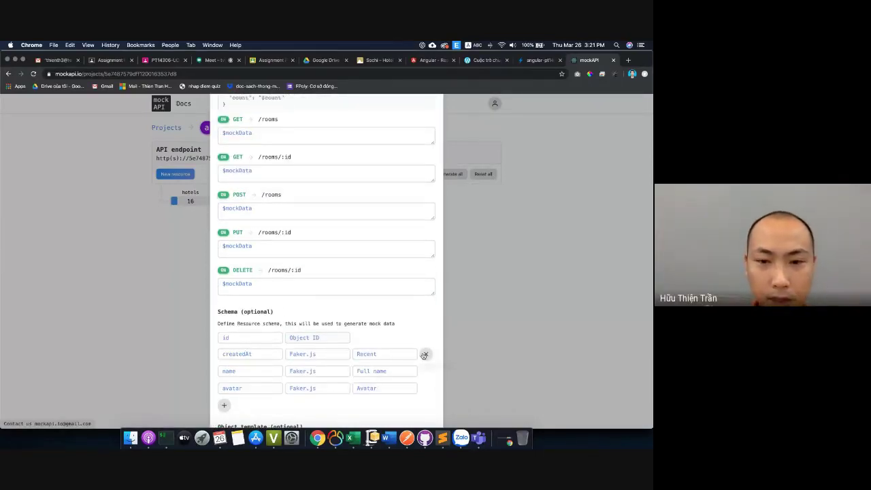
double_click(272, 353)
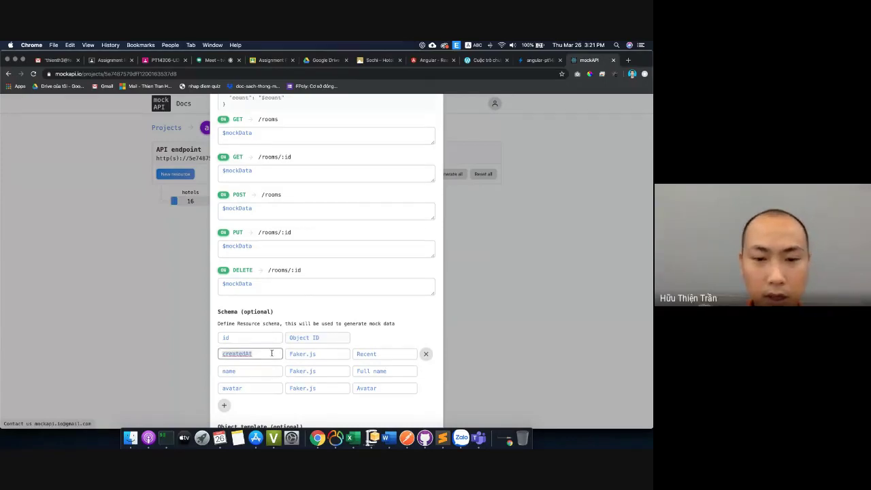
double_click(241, 388)
type("image")
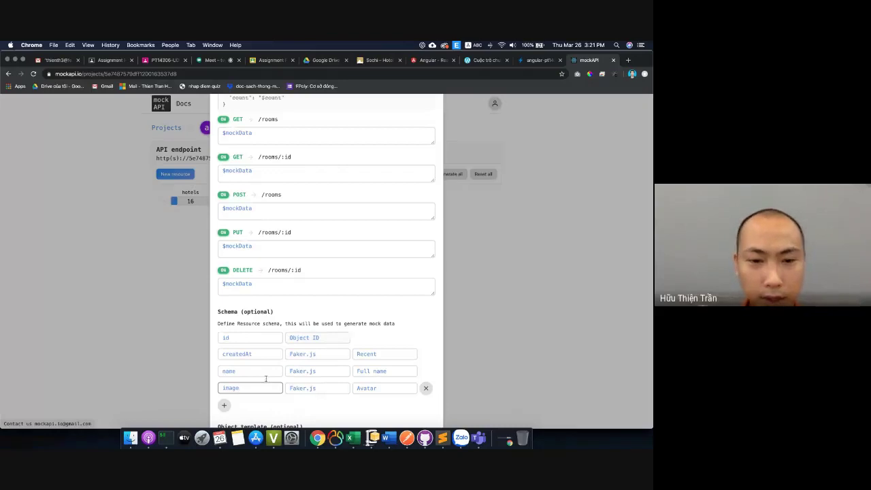
left_click(426, 354)
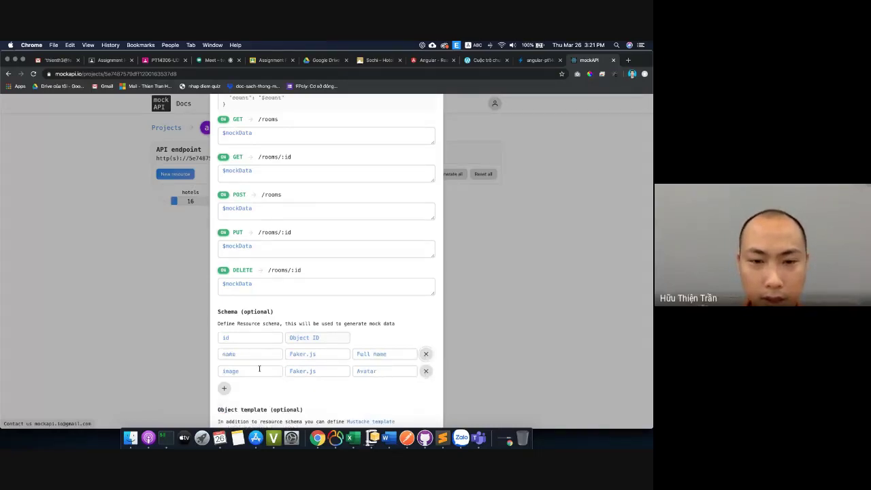
Add a field named adult with type Number to the rooms schema.
left_click(224, 388)
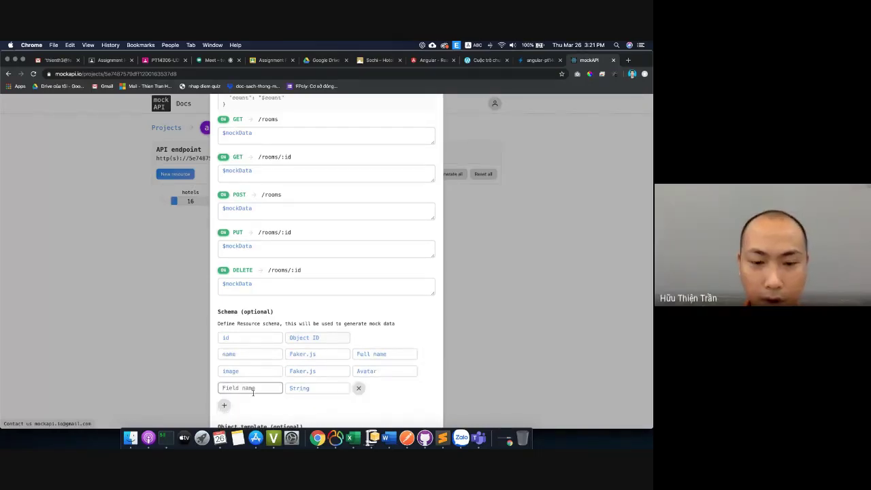
type("adult")
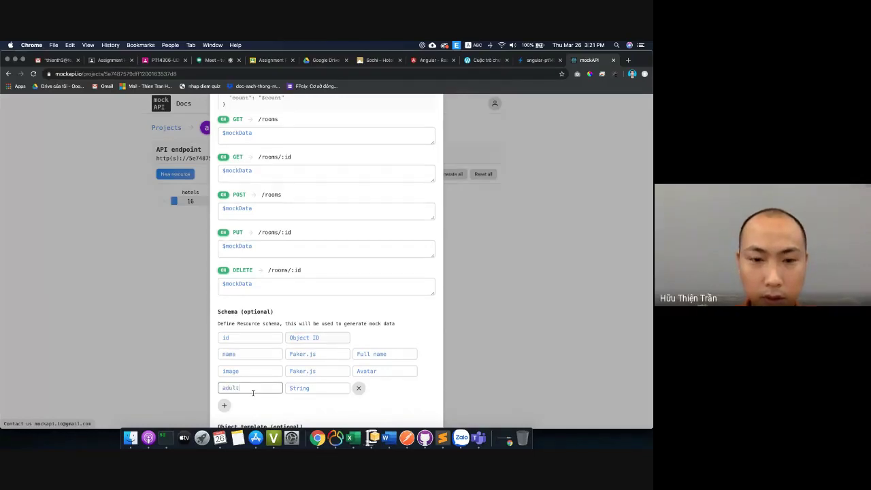
key("Tab")
key("Down")
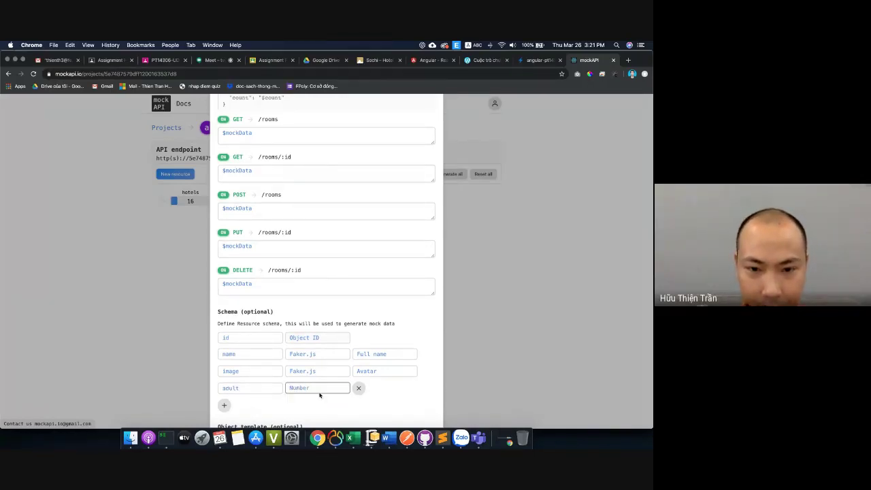
Add a field named children with type Number to the rooms schema.
left_click(224, 405)
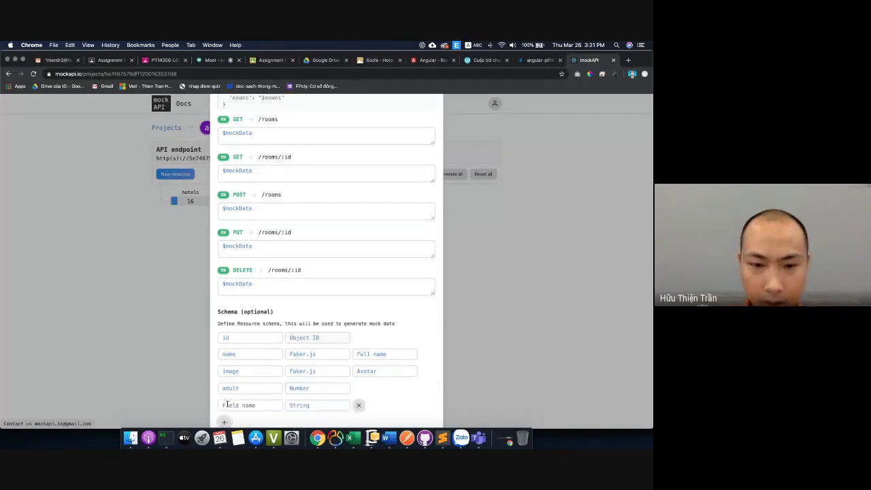
left_click(228, 405)
type("chi")
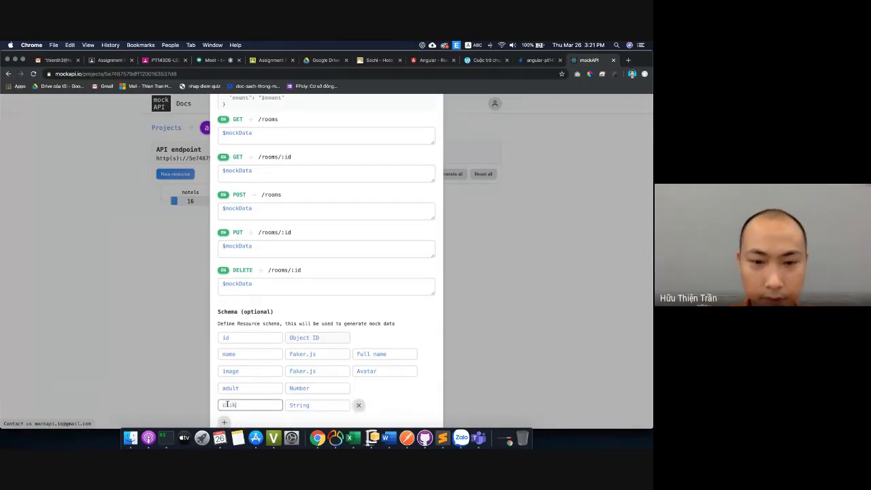
type("ldren")
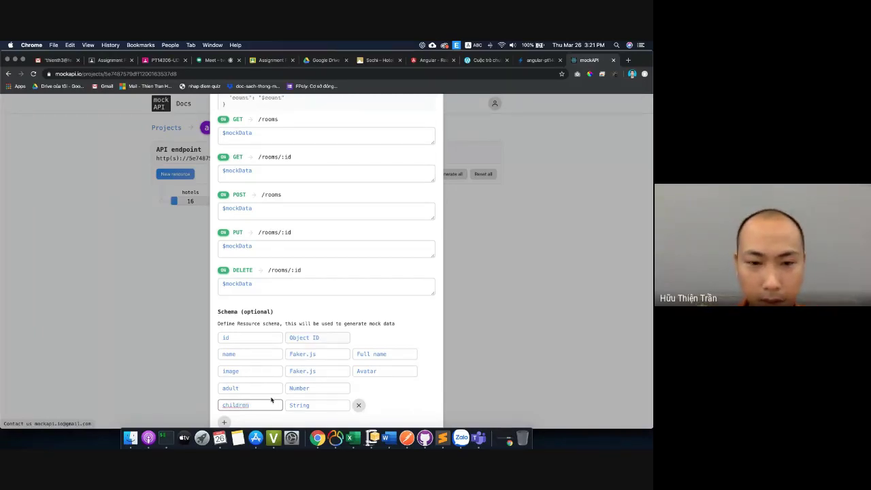
left_click(333, 405)
left_click(343, 406)
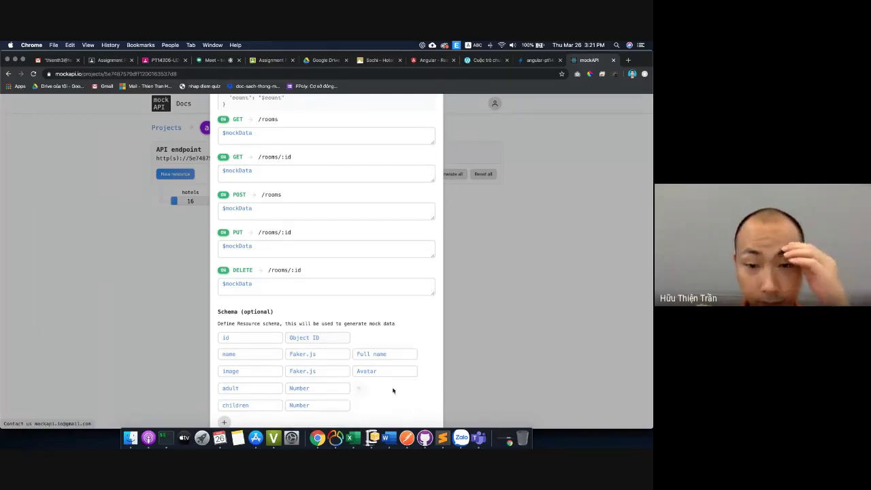
Create the rooms resource and nest it as a child of hotels in the resource tree.
scroll(362, 301, "down", 1)
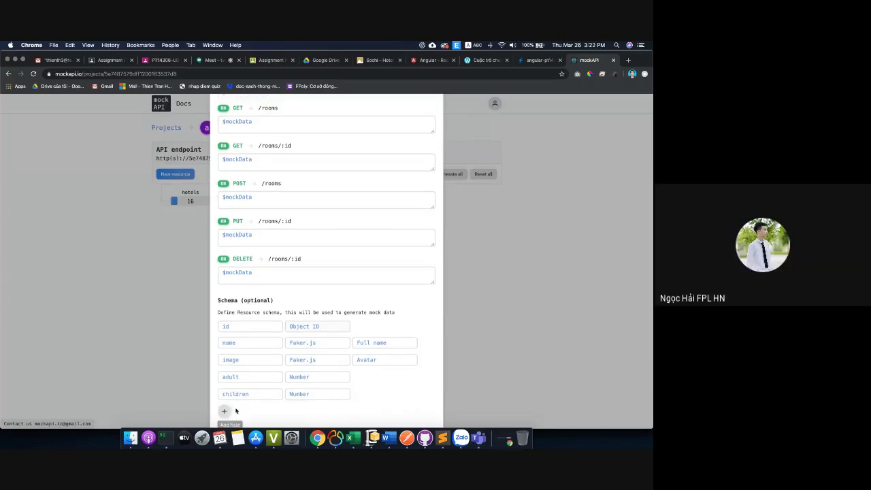
scroll(234, 409, "down", 5)
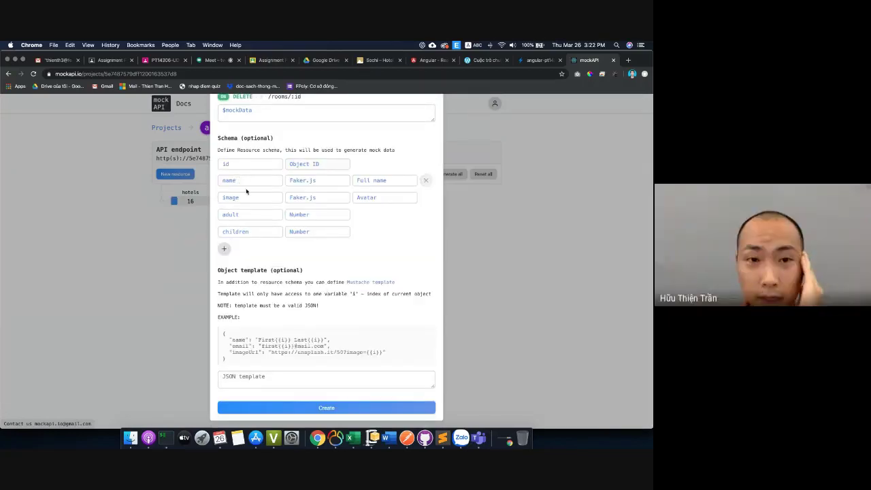
left_click(345, 408)
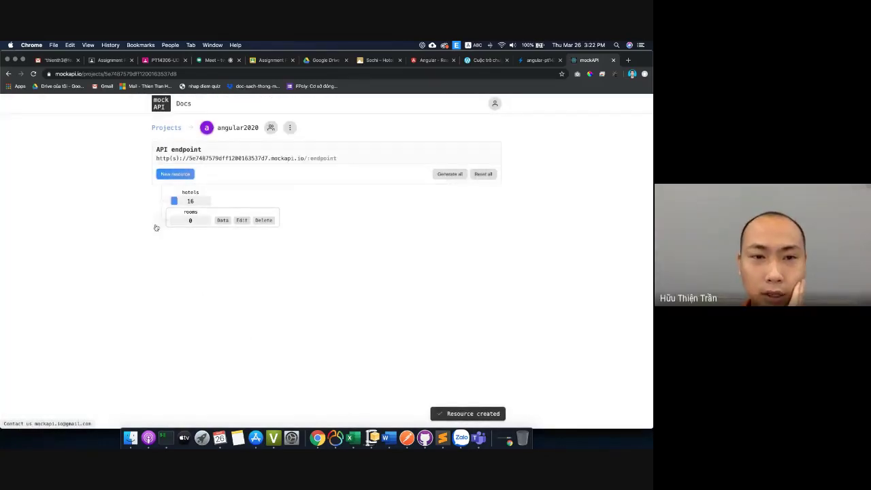
left_click_drag(171, 223, 161, 201)
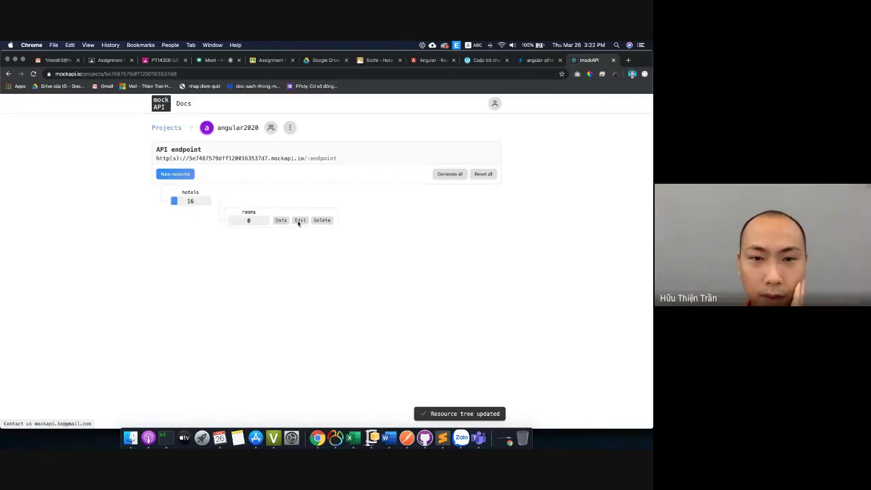
Check the nested rooms resource's schema without changing it and generate 97 mock records for rooms.
left_click(299, 220)
scroll(279, 304, "down", 10)
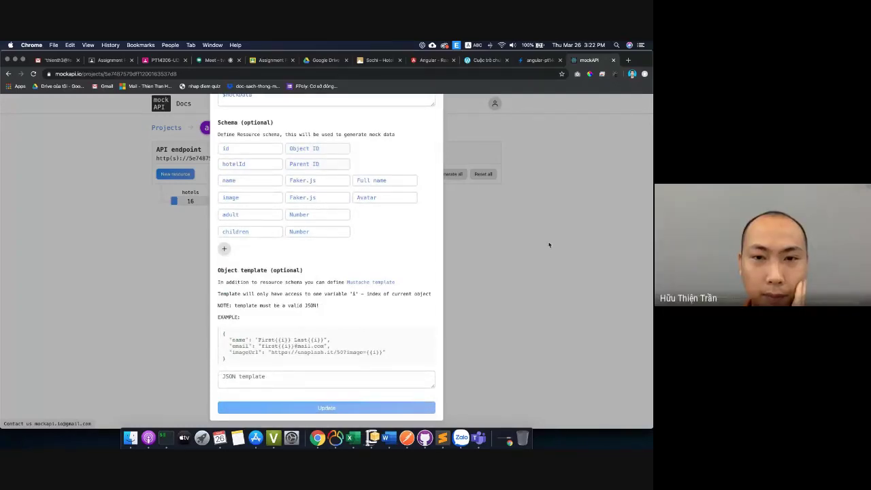
scroll(359, 232, "up", 10)
left_click(431, 126)
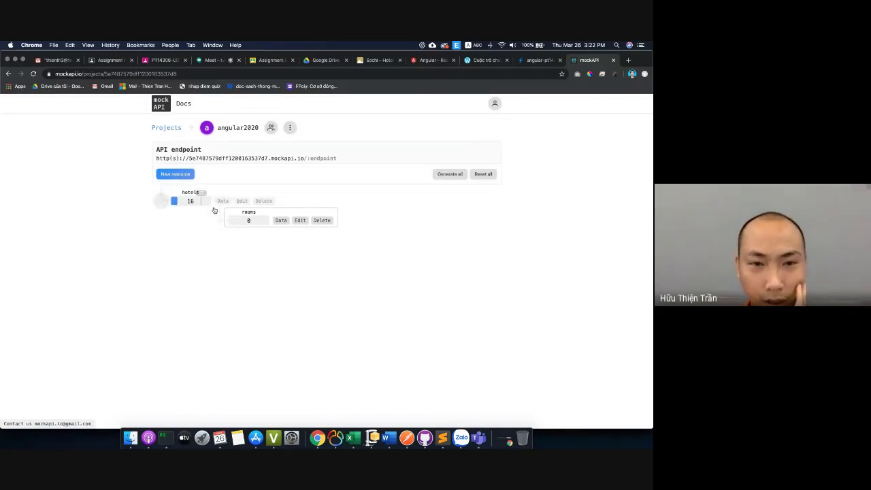
left_click(266, 219)
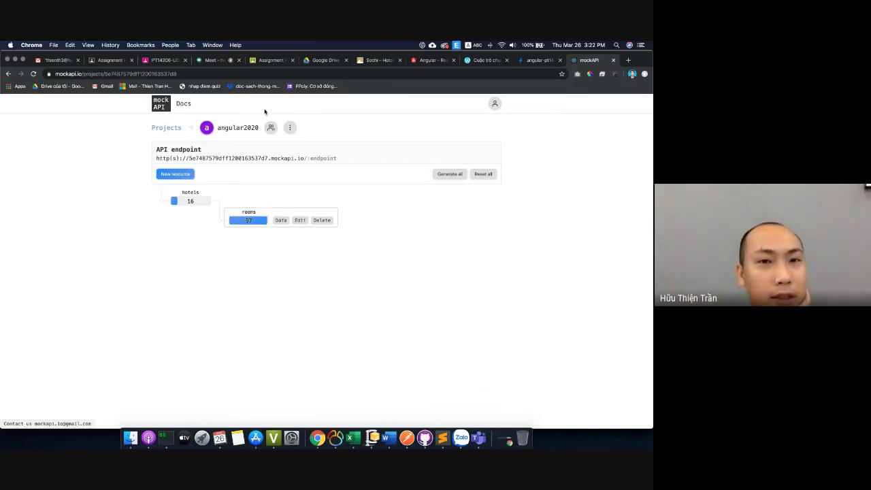
Go back to the StackBlitz project and switch to the Google Meet call.
left_click(532, 61)
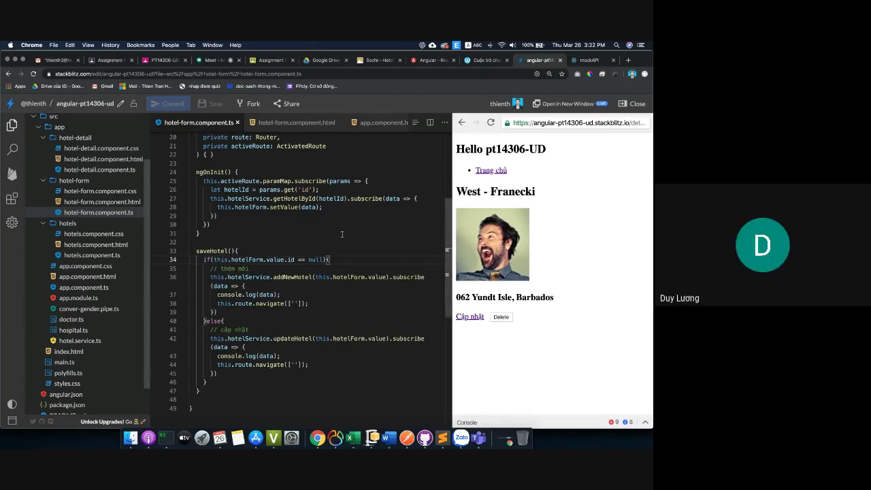
left_click(211, 61)
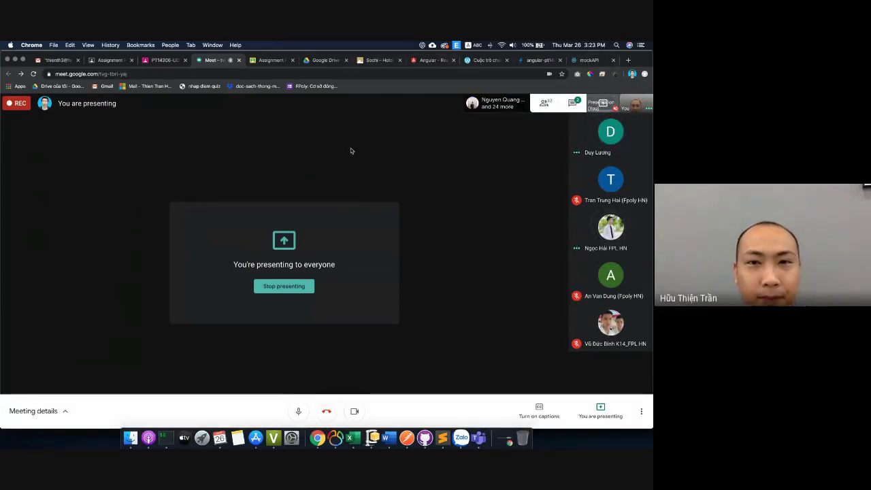
left_click(595, 45)
left_click(406, 140)
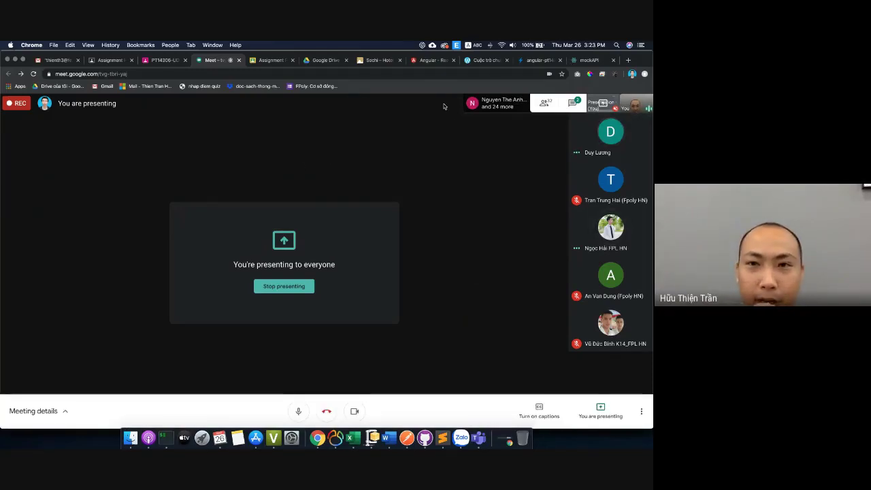
Switch to mockAPI and review the rooms resource's nested endpoints and schema fields in its edit dialog.
left_click(590, 60)
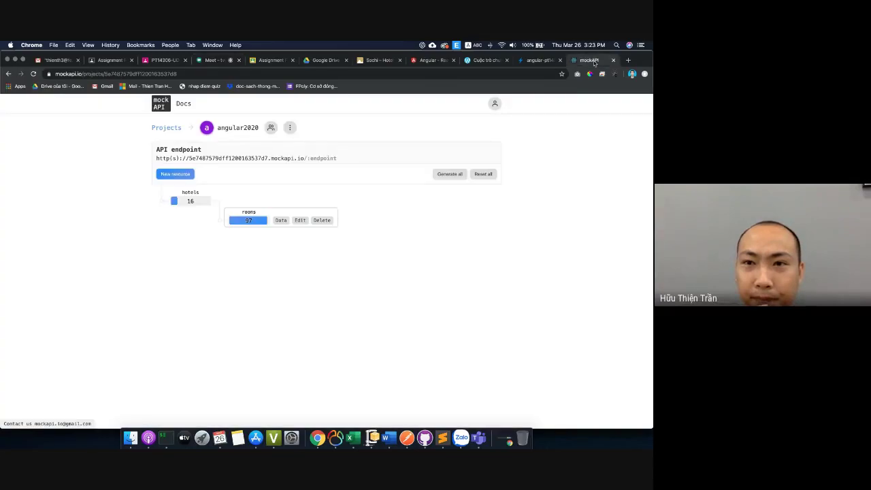
left_click(300, 220)
scroll(370, 206, "down", 5)
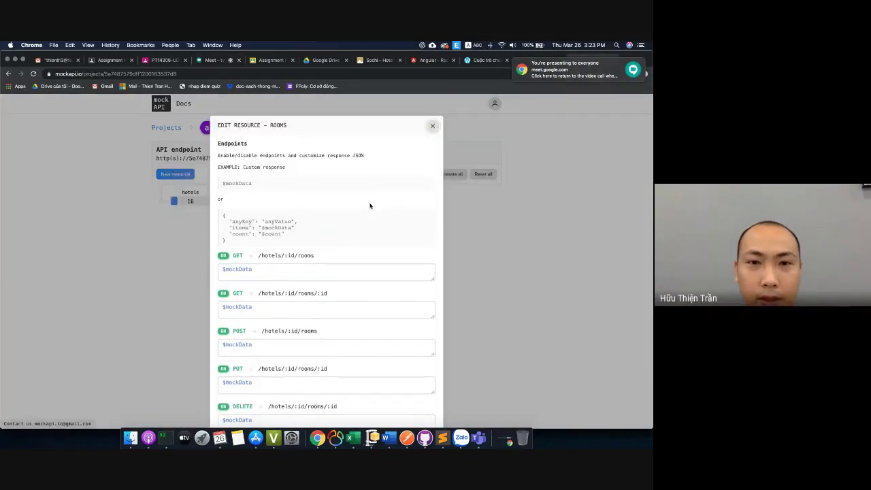
scroll(371, 205, "down", 5)
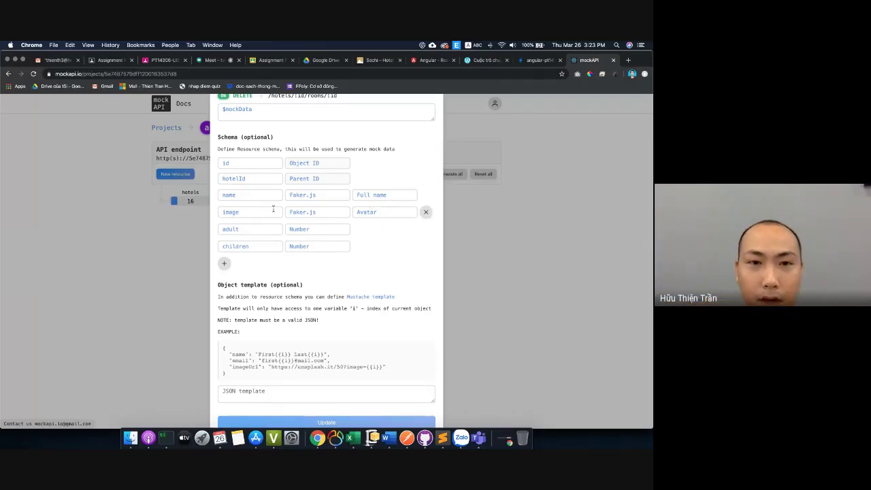
scroll(273, 210, "up", 10)
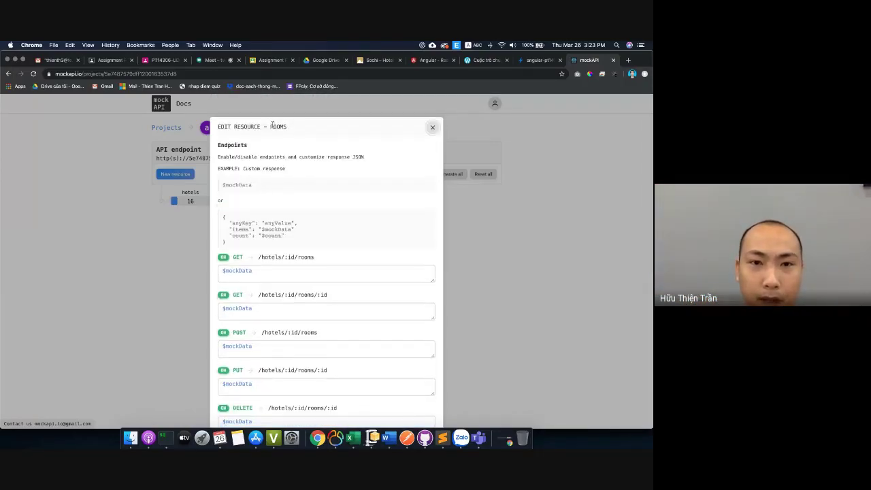
scroll(275, 218, "down", 5)
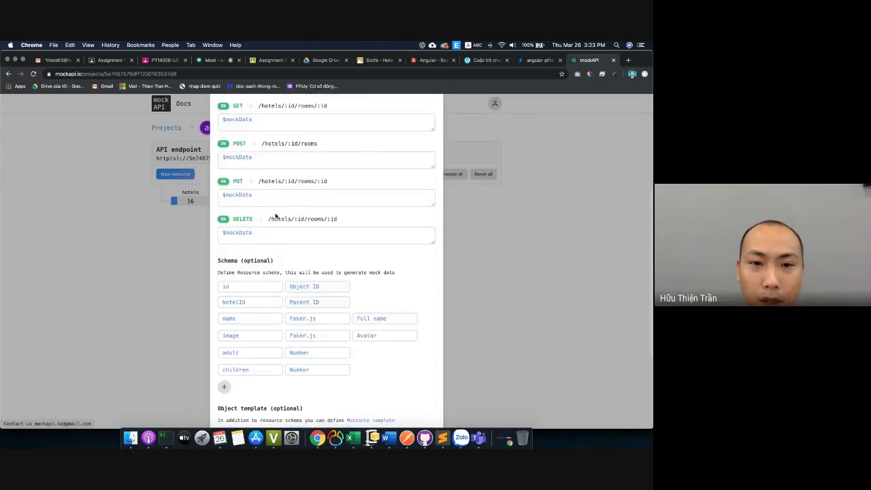
scroll(275, 218, "down", 2)
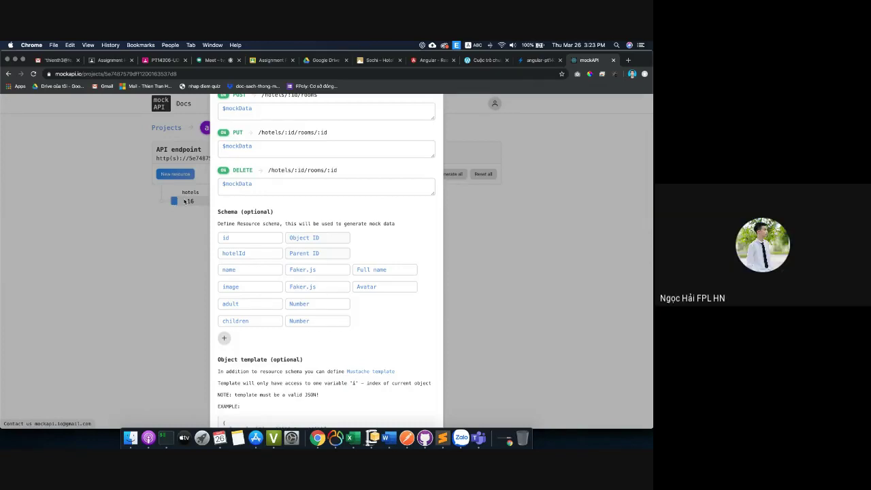
Check the hotel detail preview in StackBlitz against the mockAPI rooms schema, and return to the Google Meet call.
left_click(538, 61)
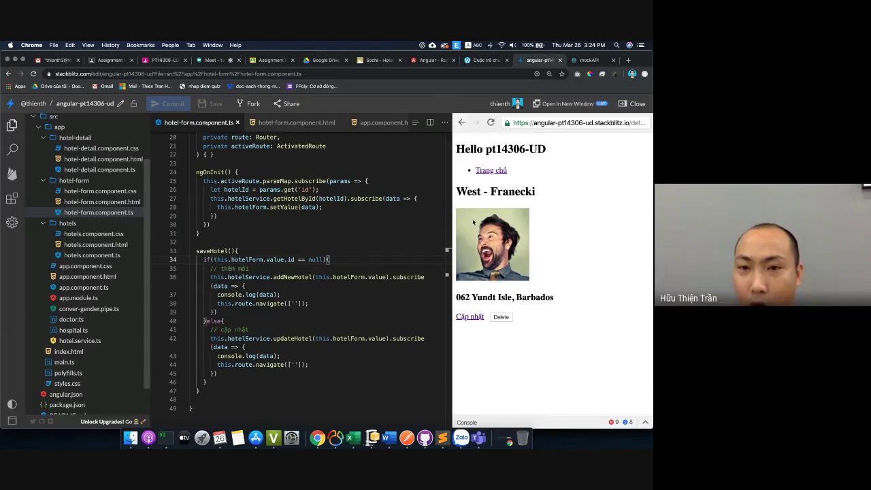
left_click_drag(462, 193, 533, 192)
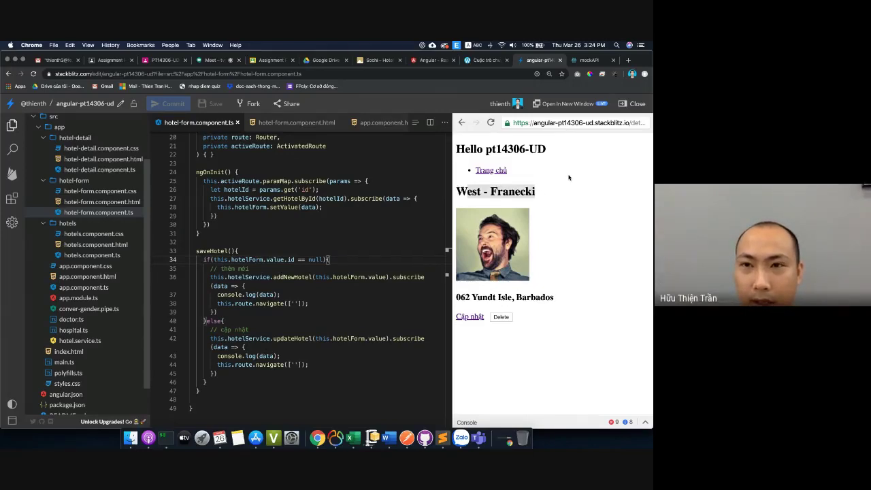
left_click(588, 60)
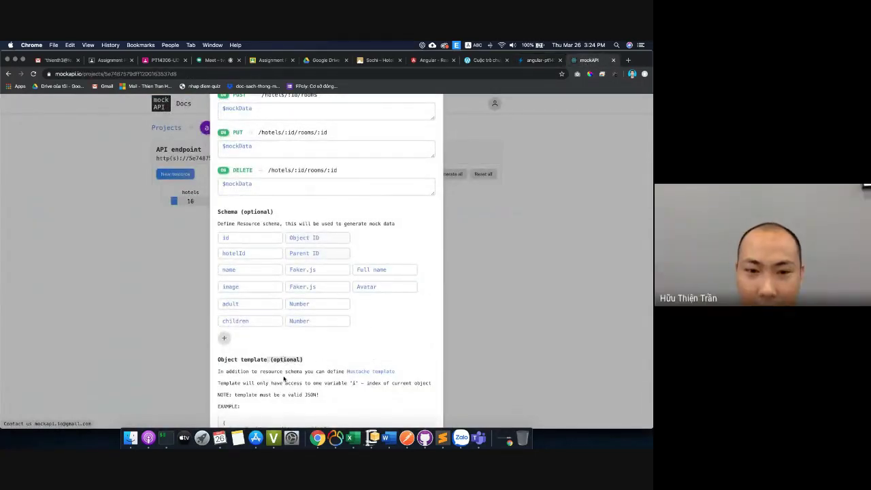
left_click(211, 61)
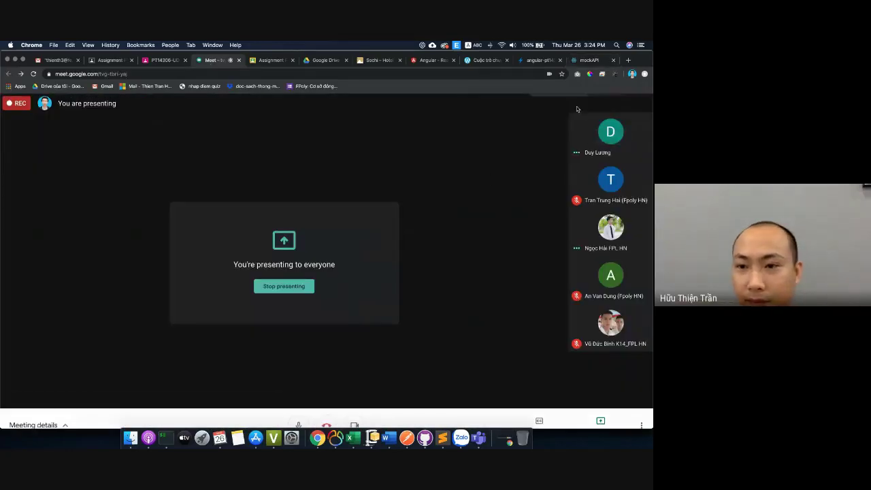
left_click(576, 109)
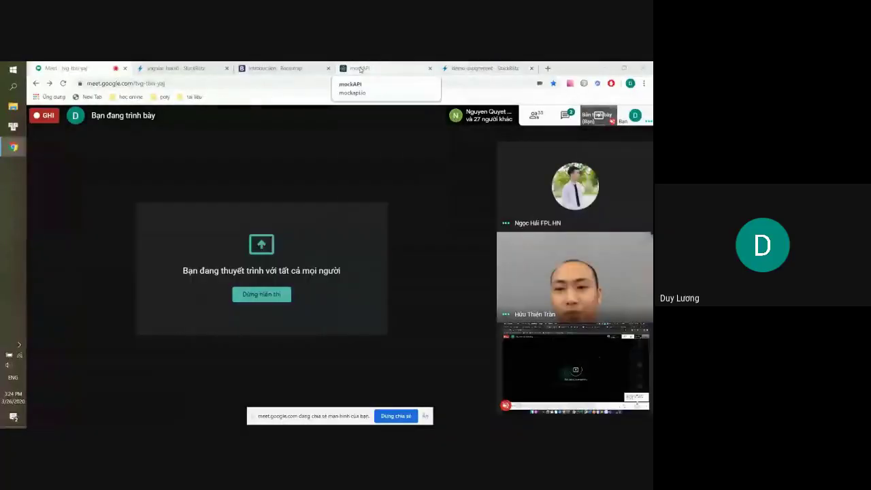
Switch to the demo-assignment StackBlitz project, widen its preview and open the Rippin - Dooley school from the school list.
left_click(468, 69)
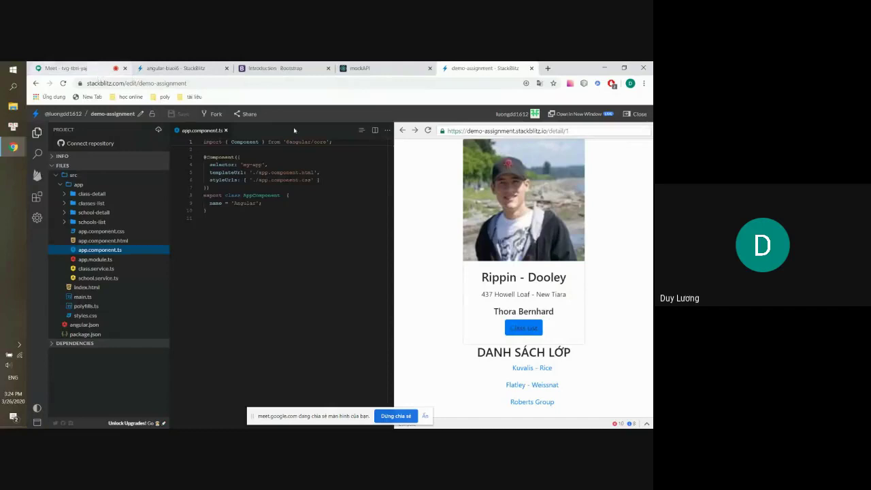
left_click_drag(395, 243, 355, 243)
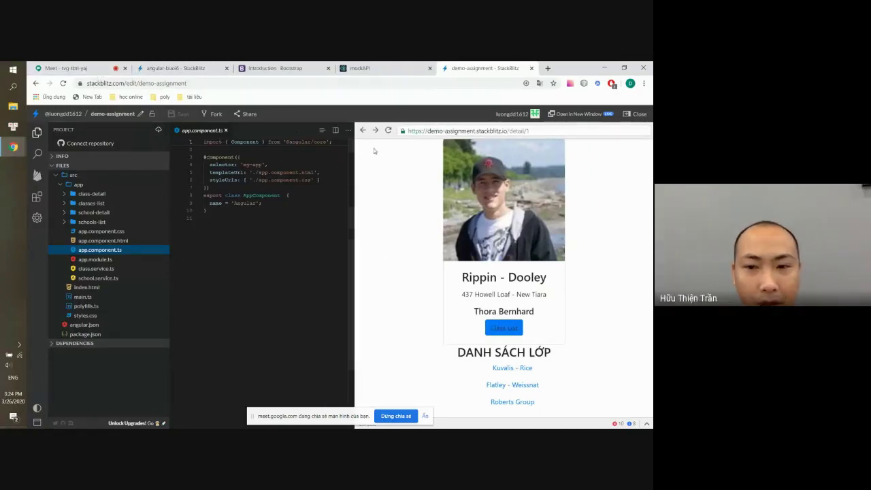
left_click(363, 130)
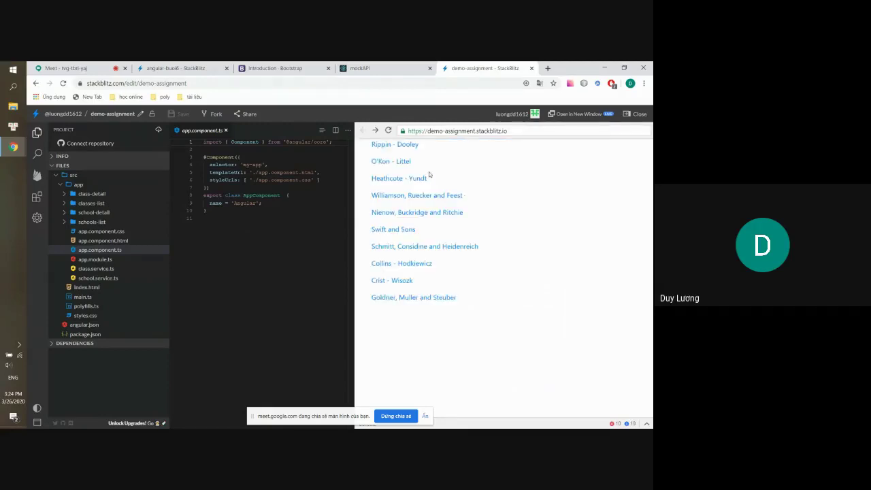
left_click(399, 147)
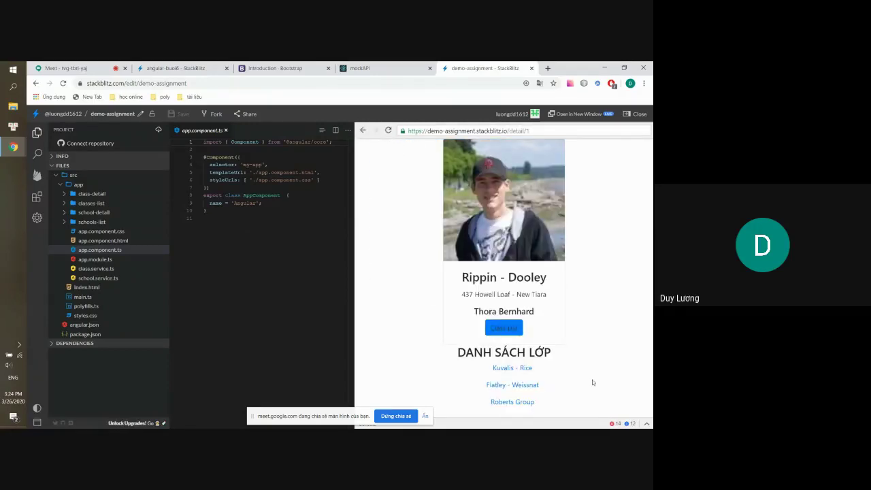
Return to the school list and reopen the Rippin - Dooley detail page to examine its school information.
left_click(363, 131)
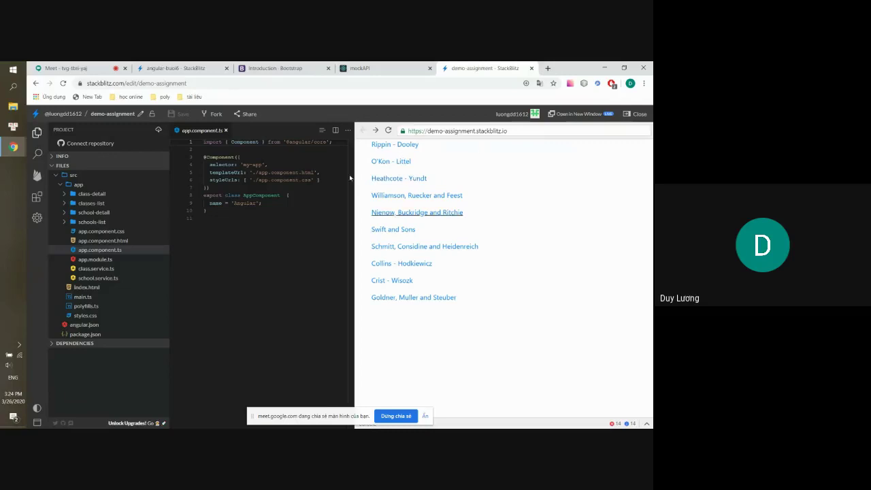
left_click(408, 178)
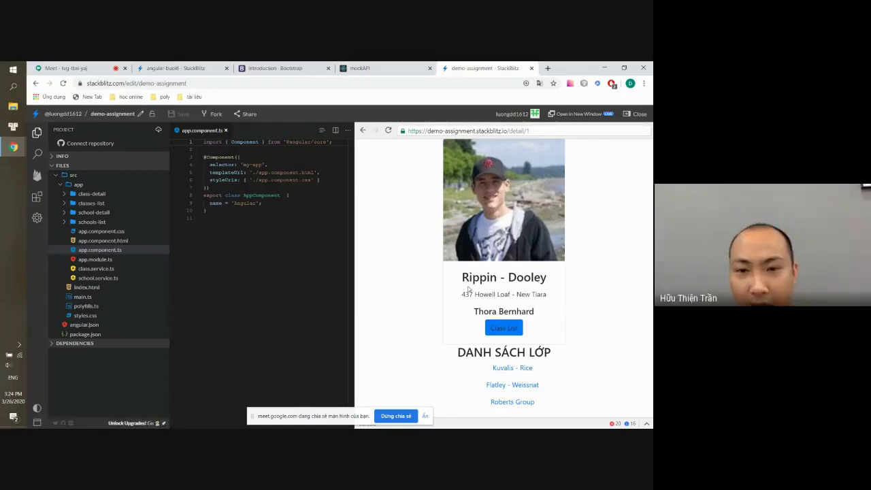
left_click_drag(469, 278, 549, 304)
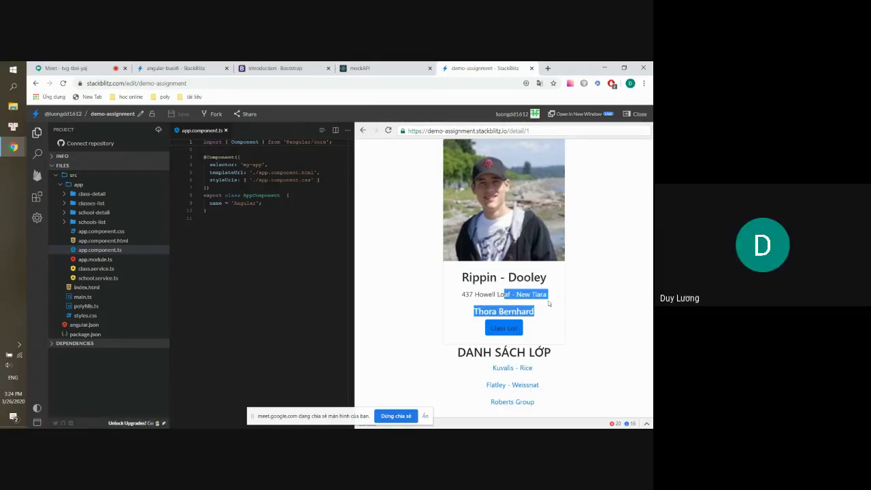
left_click(509, 317)
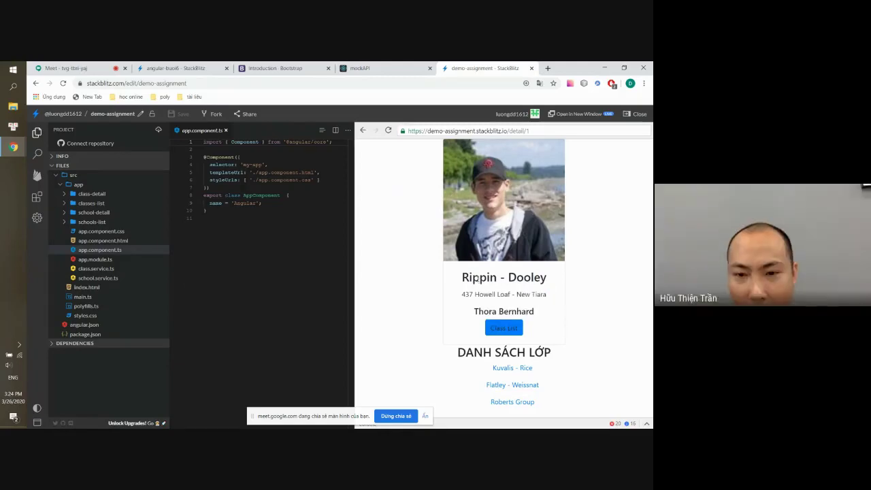
Open the Kuvalis - Rice class from the school's class list and highlight its teacher, classroom and class size.
left_click(515, 371)
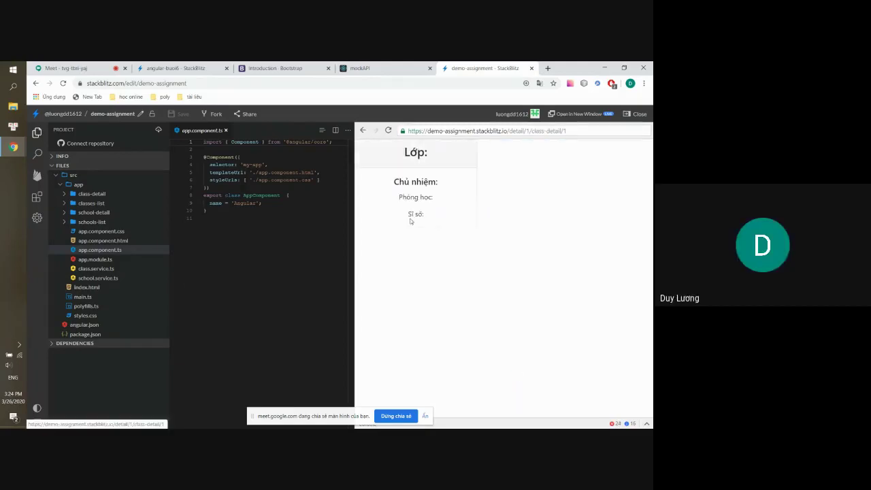
mouse_move(392, 177)
left_mouse_down()
mouse_move(486, 204)
mouse_move(392, 182)
left_mouse_up()
left_click(460, 220)
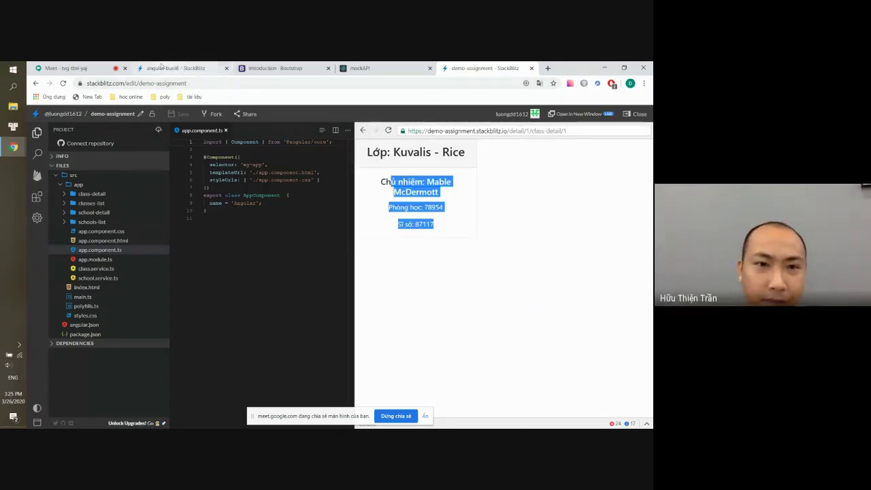
Return to the Google Meet call and stop sharing the screen.
left_click(121, 67)
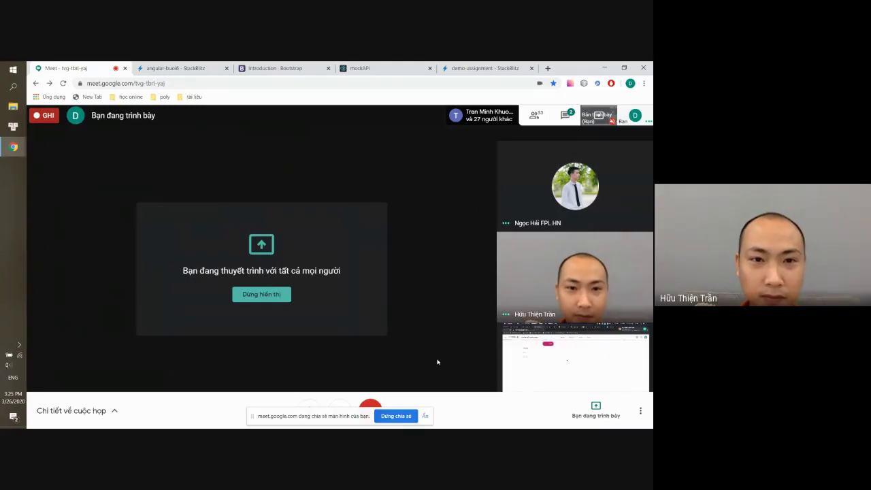
left_click(471, 68)
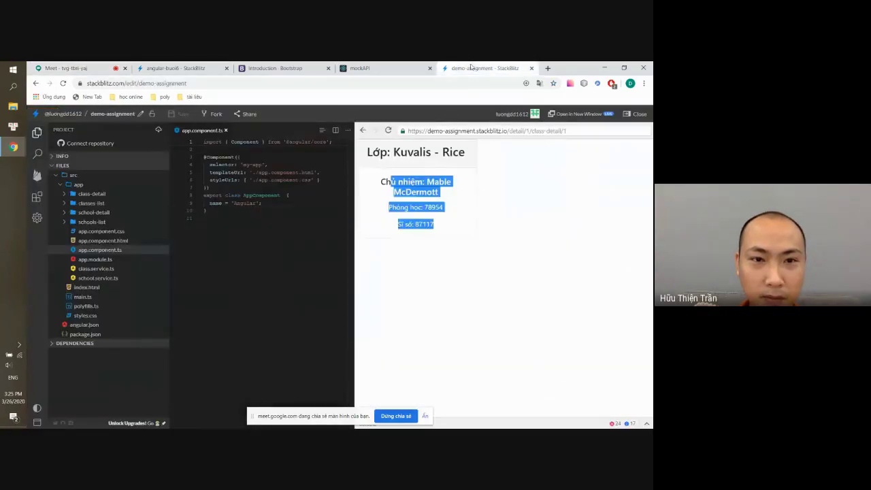
left_click(86, 69)
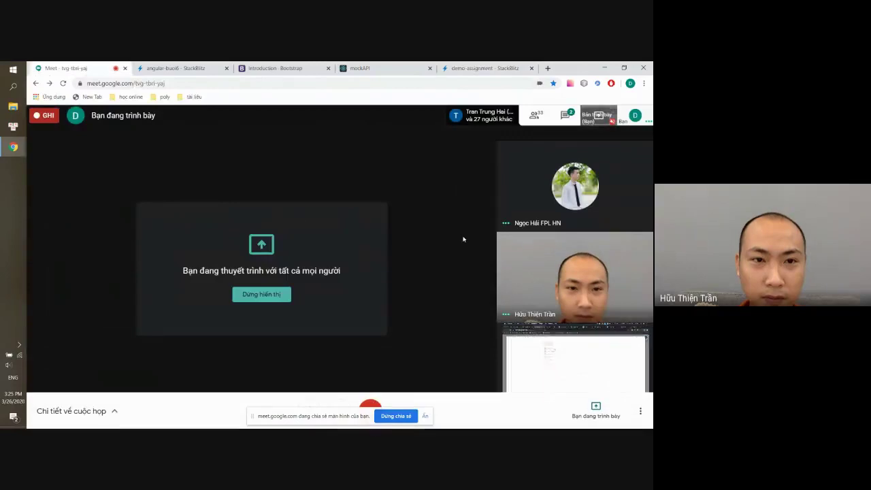
left_click(409, 416)
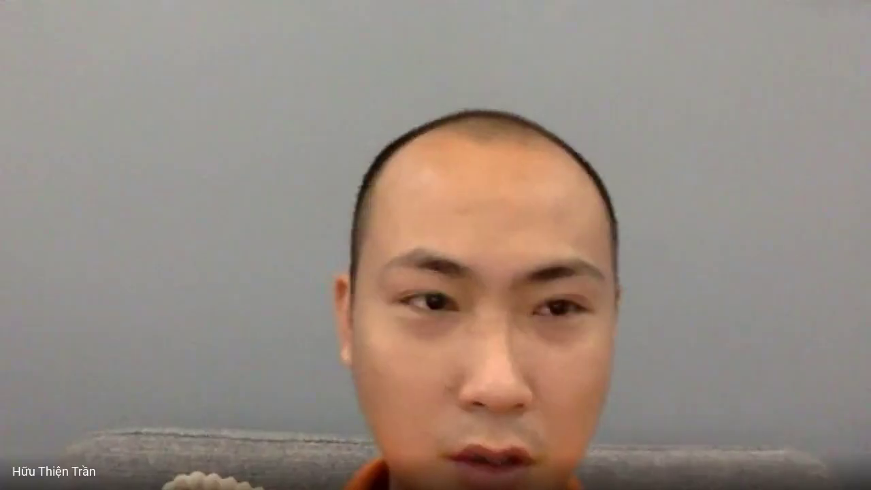